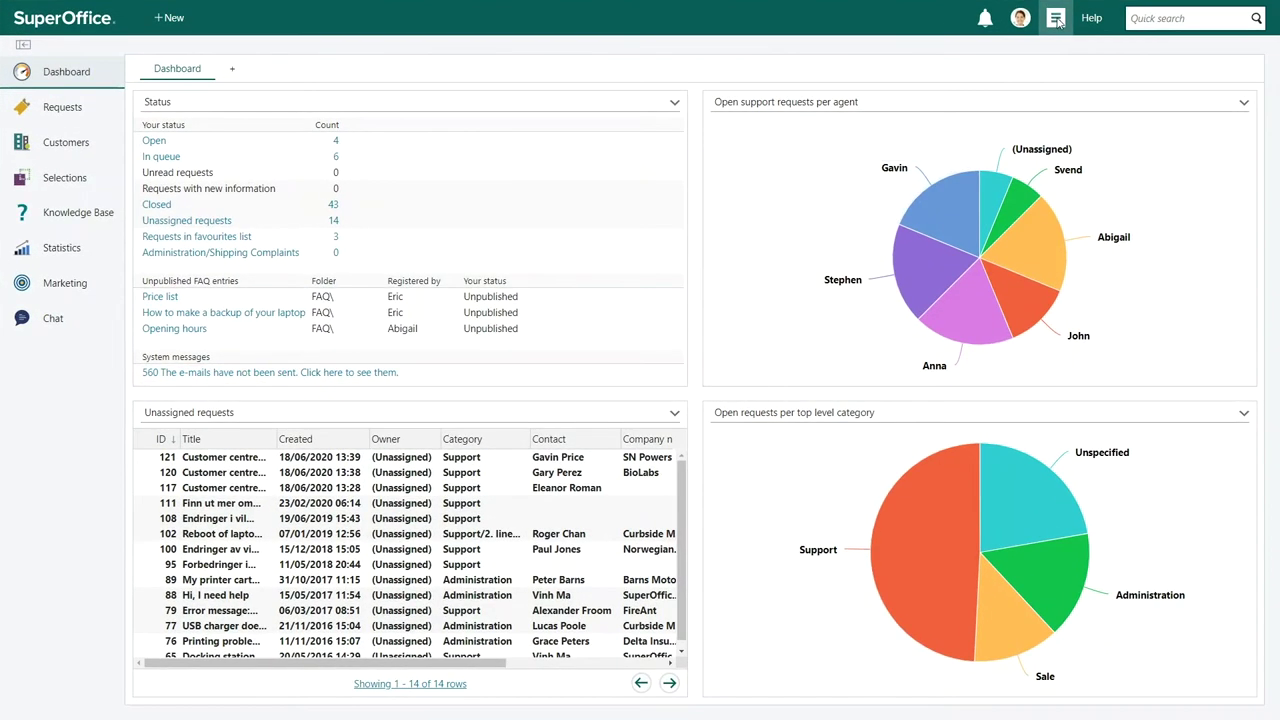
Step: Open the administration menu listing Users, Categories, Priorities and Request status
left_click(1056, 19)
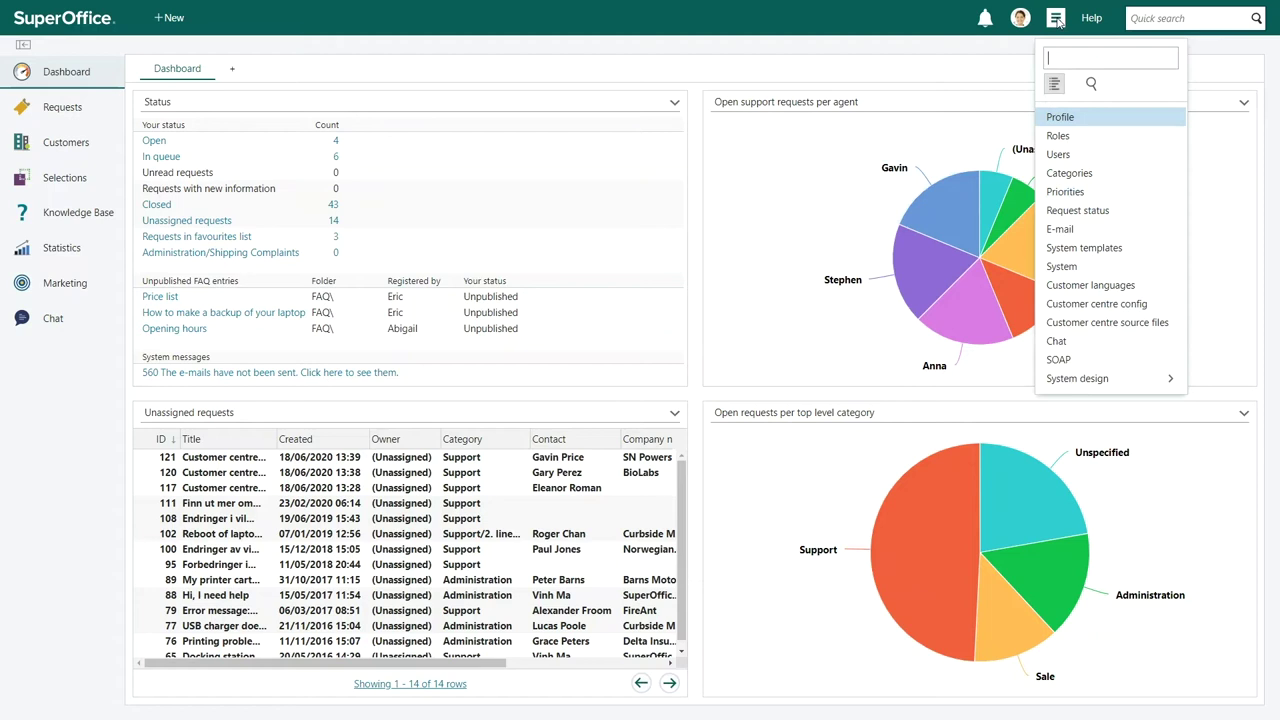
Step: Go to Categories and expand Support to show 1. line support and 2. line support
left_click(1068, 174)
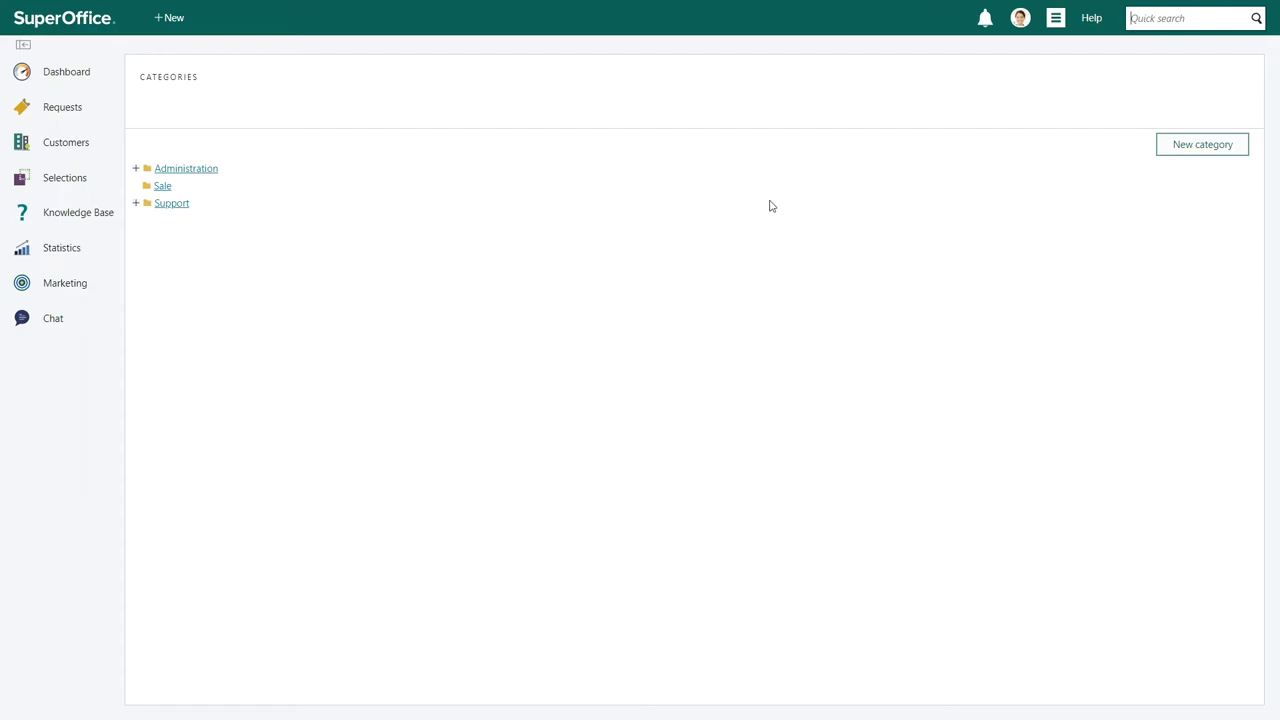
left_click(137, 204)
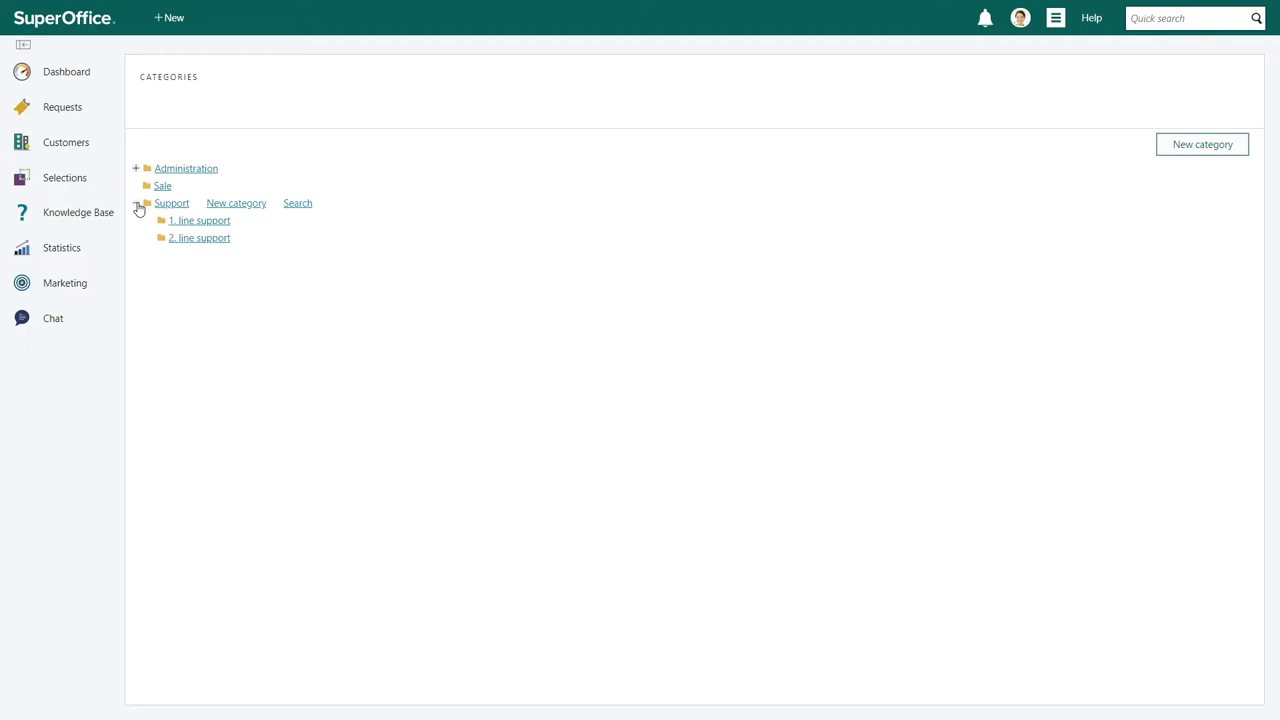
Step: Create a new category with name and external name both 'Technical support'
left_click(1203, 146)
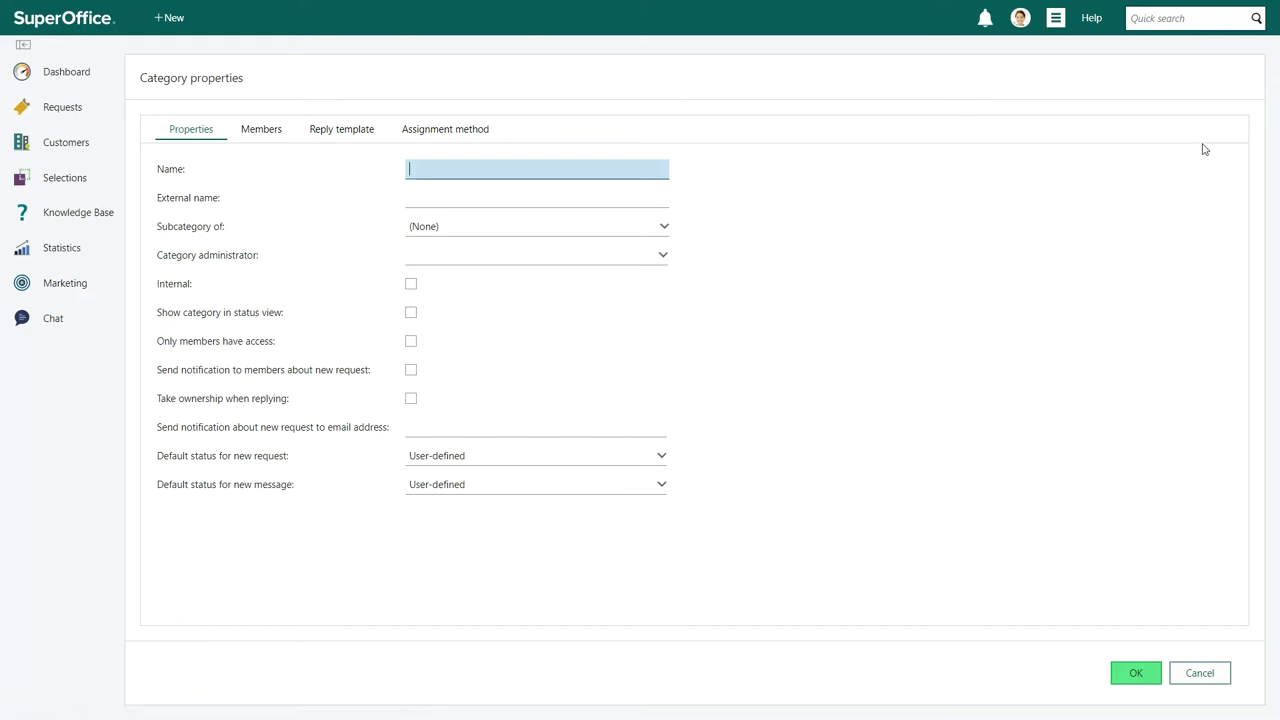
type("Technic")
type("al support")
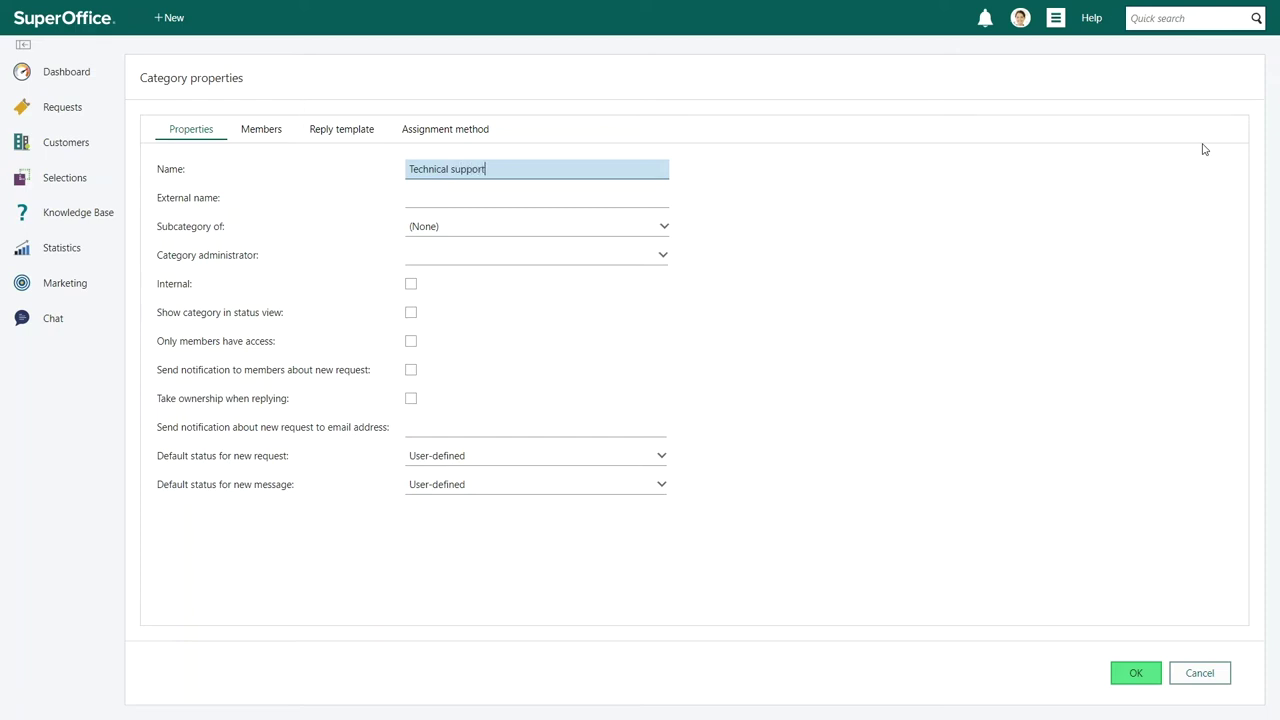
key("Tab")
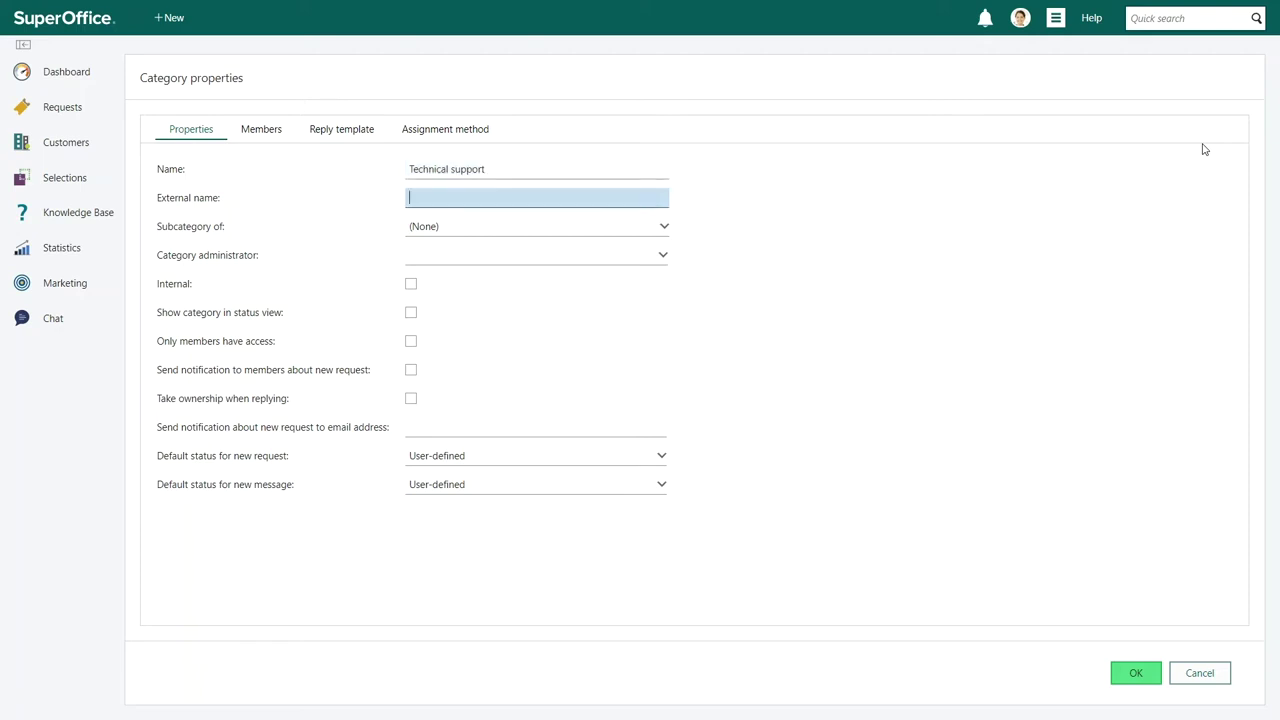
type("Technical su")
type("pport")
left_click(663, 228)
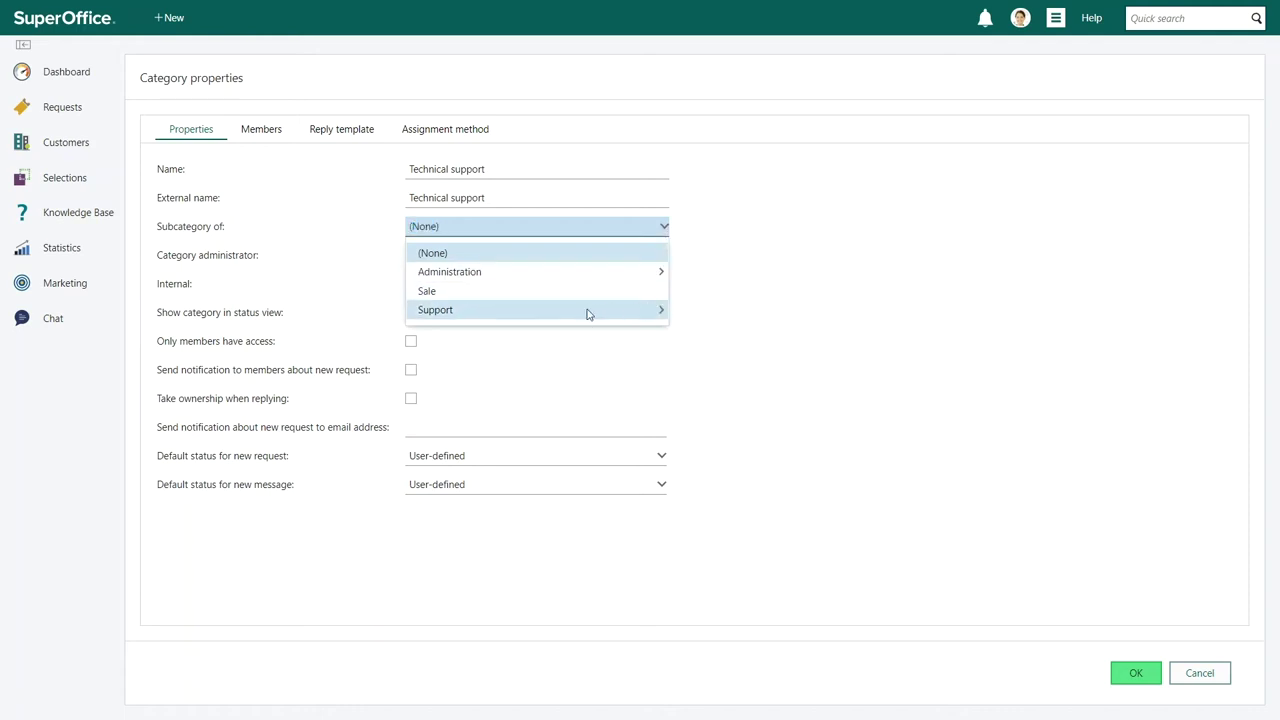
Step: Make the category a subcategory of Support, administered by the Services department user
left_click(590, 310)
left_click(661, 260)
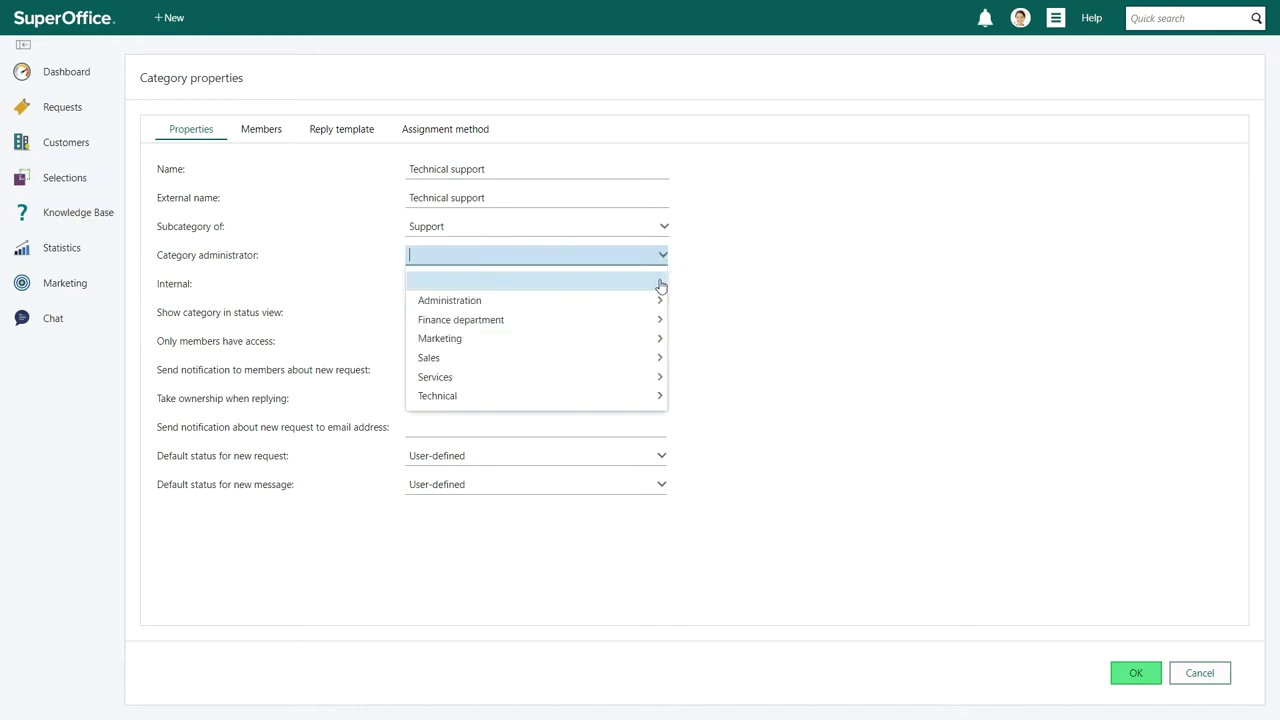
left_click(655, 381)
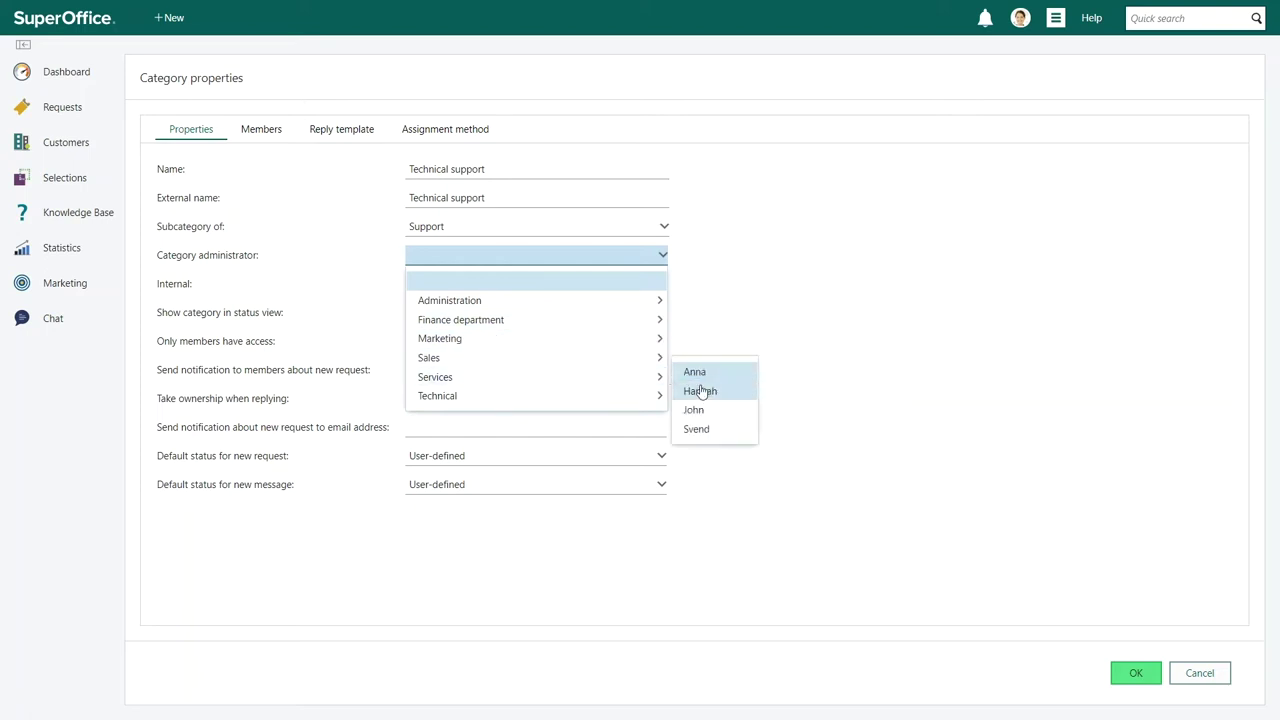
left_click(702, 391)
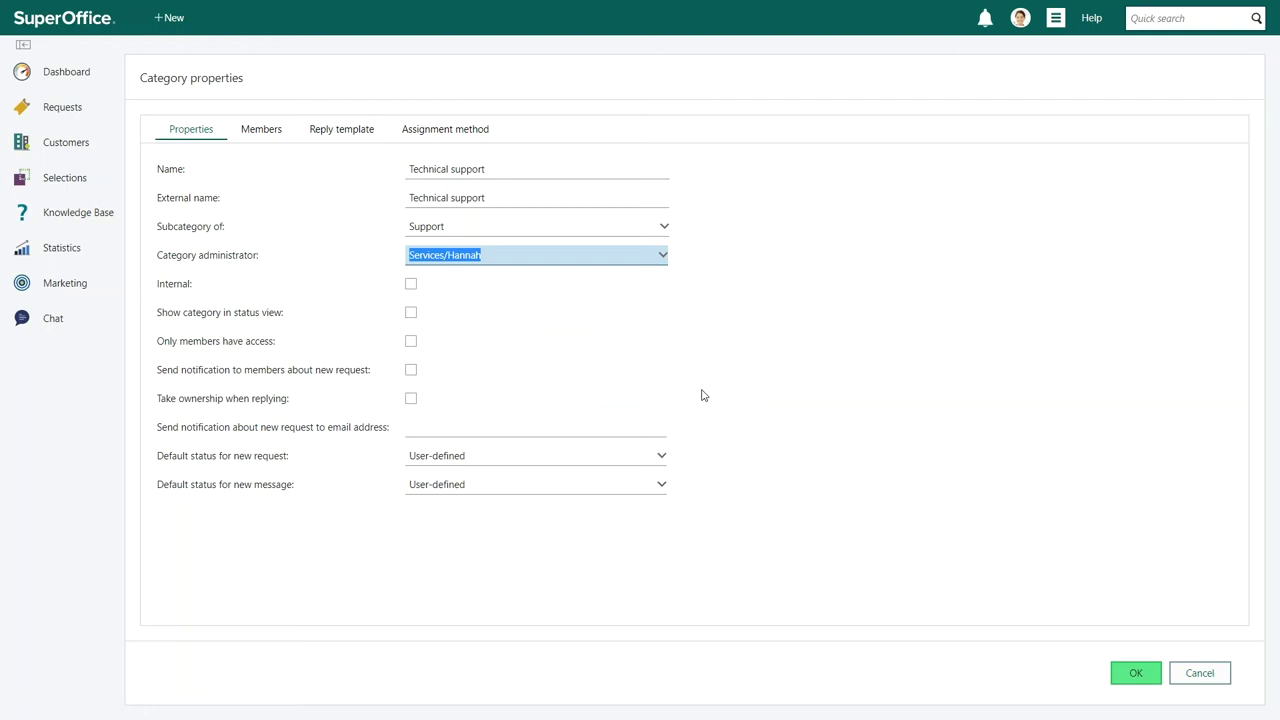
Step: Enable status view and member notifications, enter the notification e-mail, and default new requests to Open
left_click(411, 285)
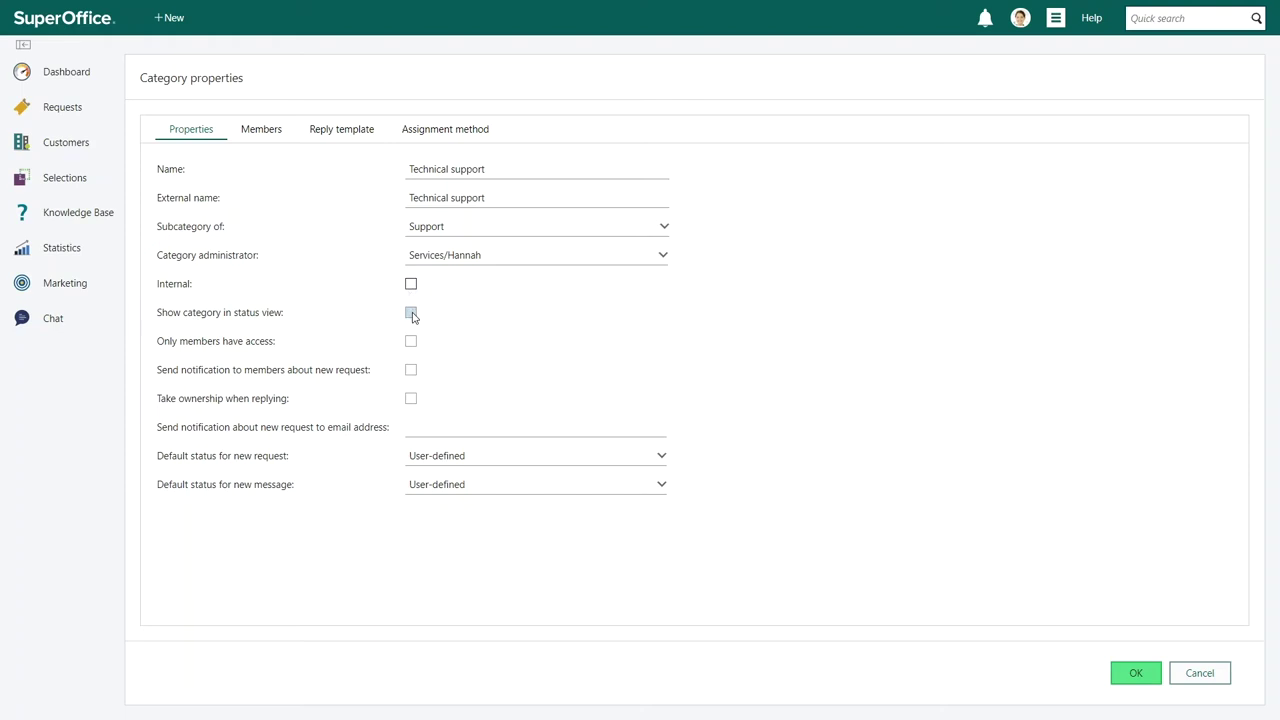
left_click(411, 313)
left_click(411, 342)
left_click(418, 427)
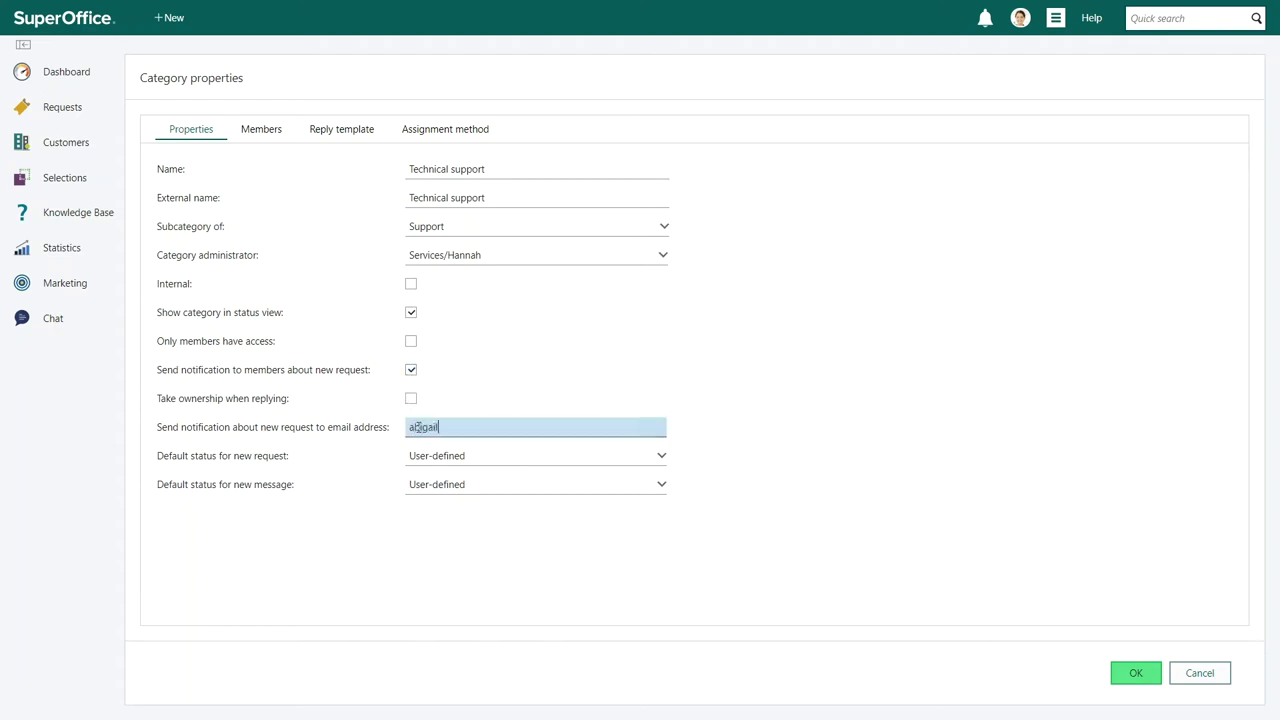
left_click(655, 456)
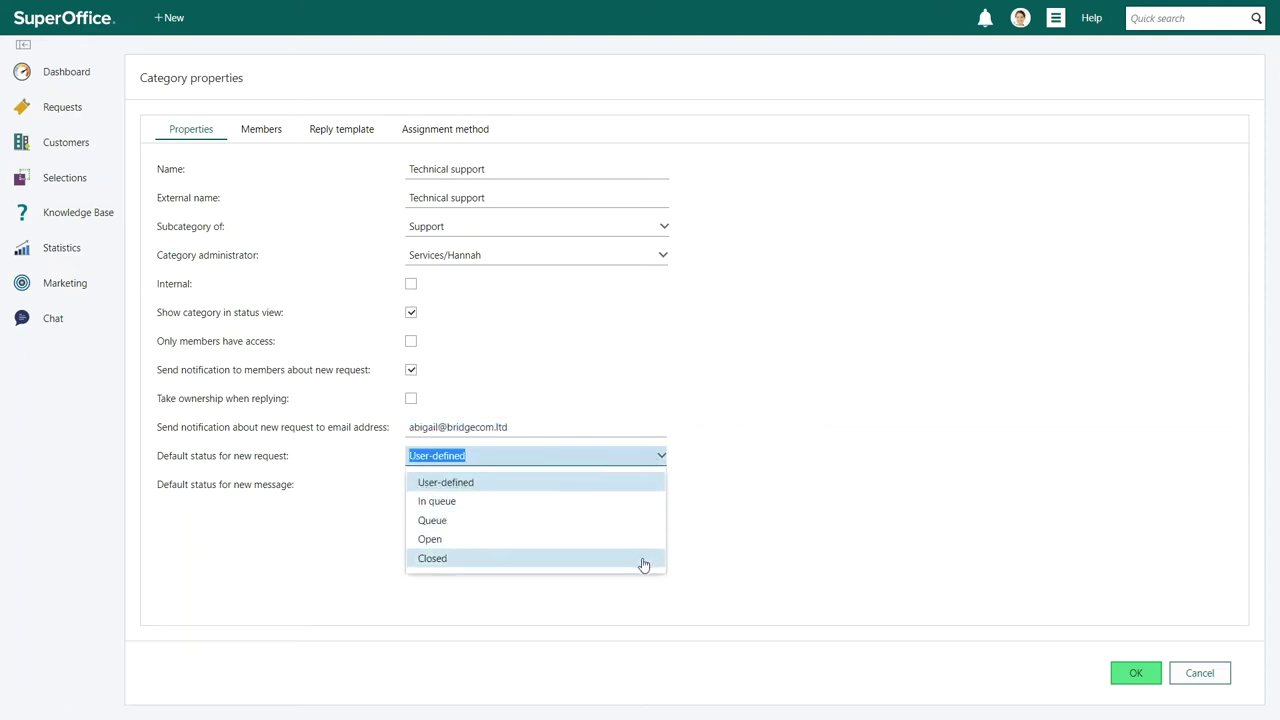
left_click(640, 542)
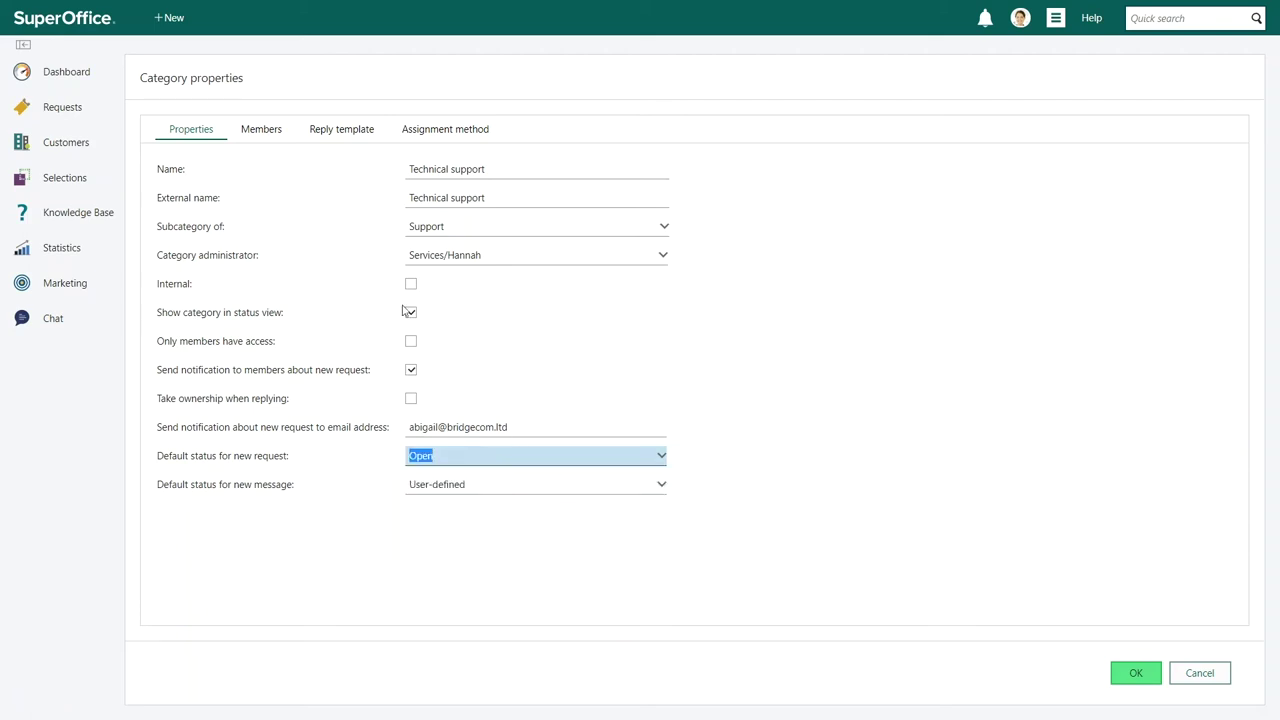
Step: Add the Technical and Services users as members with weights 5 and 3
left_click(268, 136)
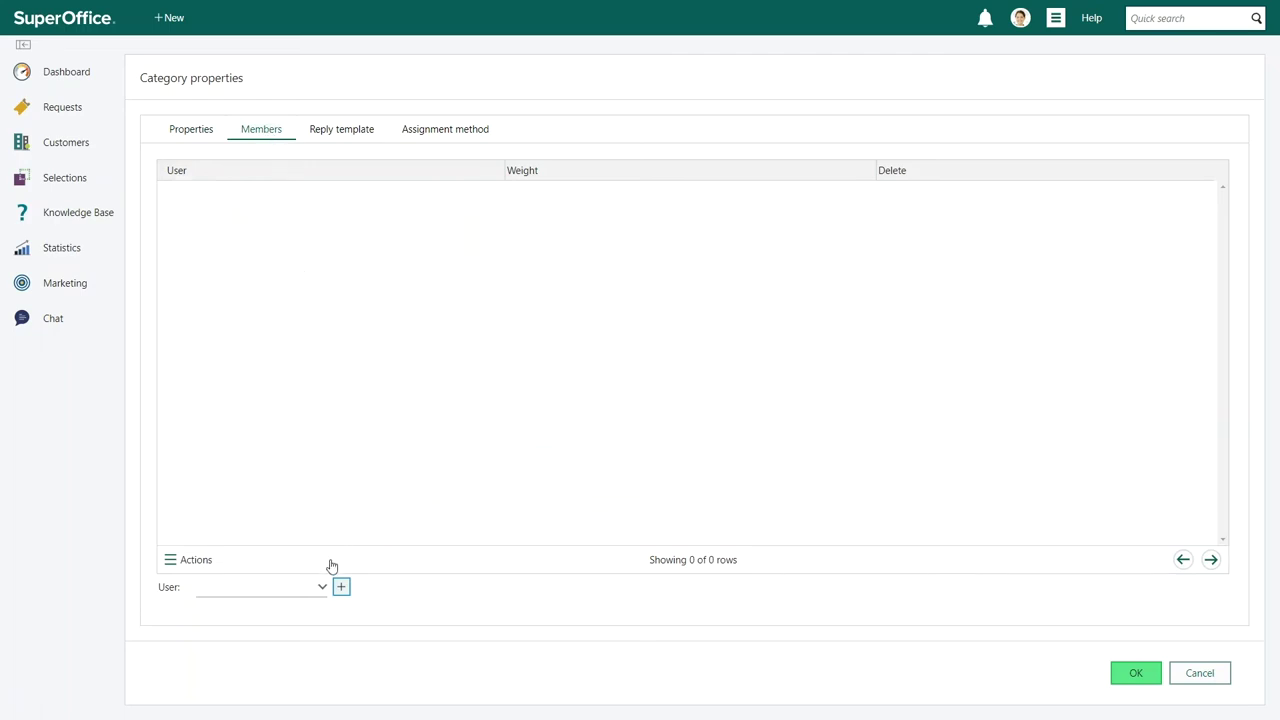
left_click(323, 590)
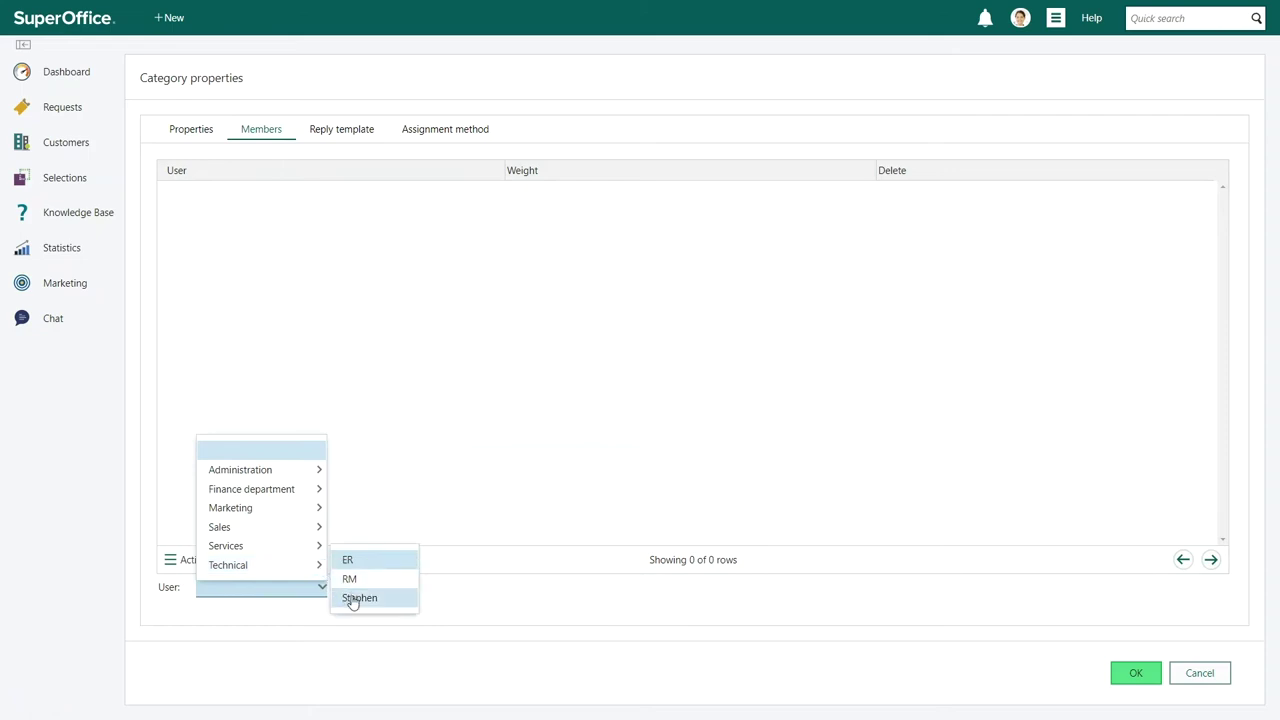
left_click(355, 597)
left_click(341, 590)
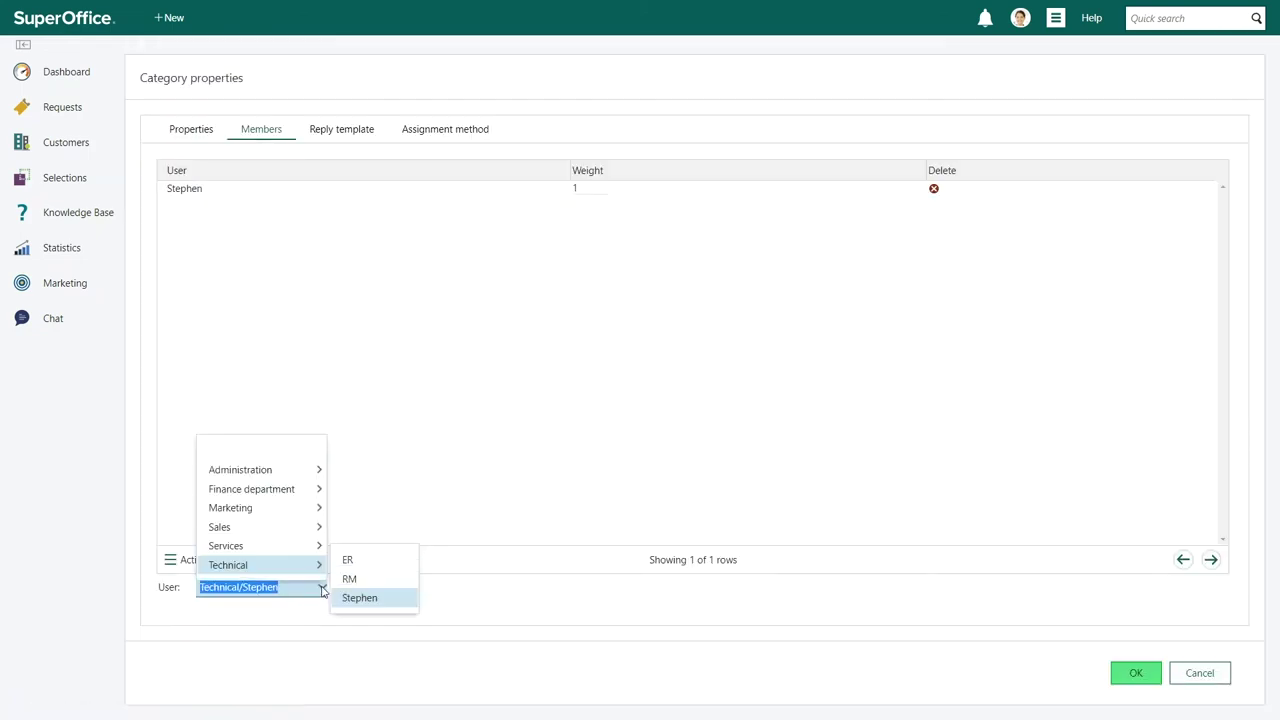
mouse_move(260, 565)
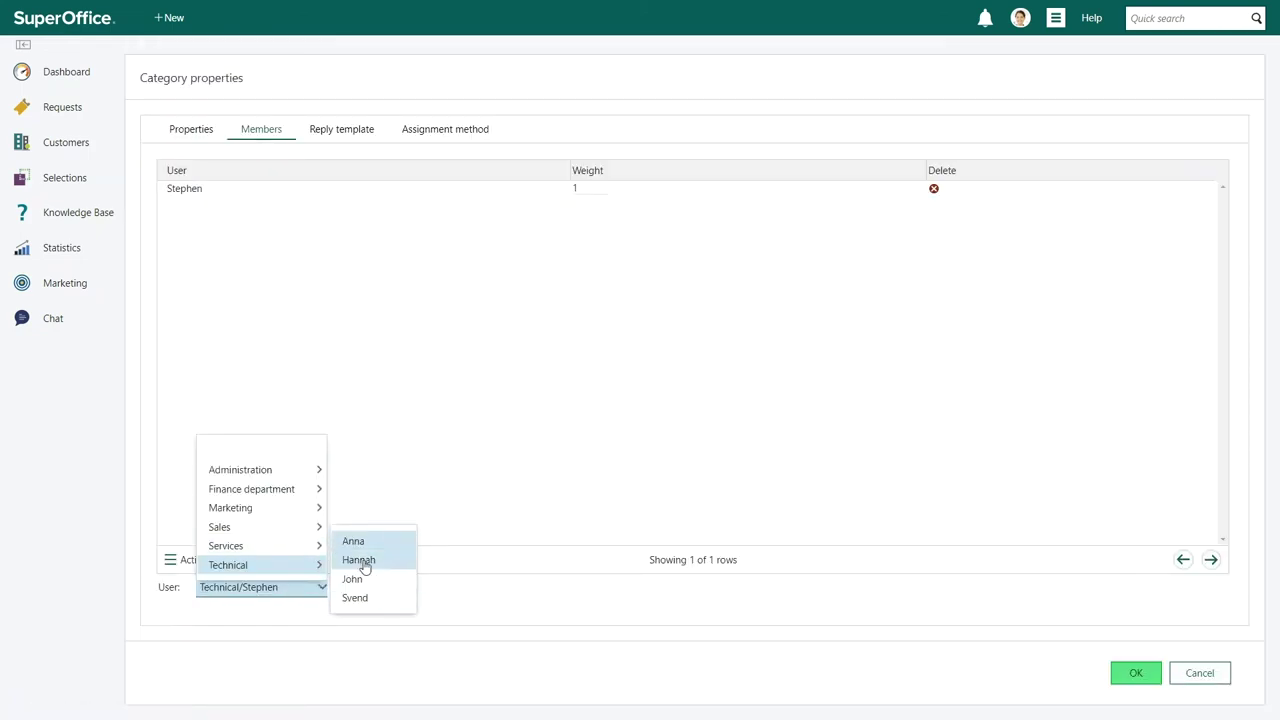
left_click(358, 560)
left_click(341, 589)
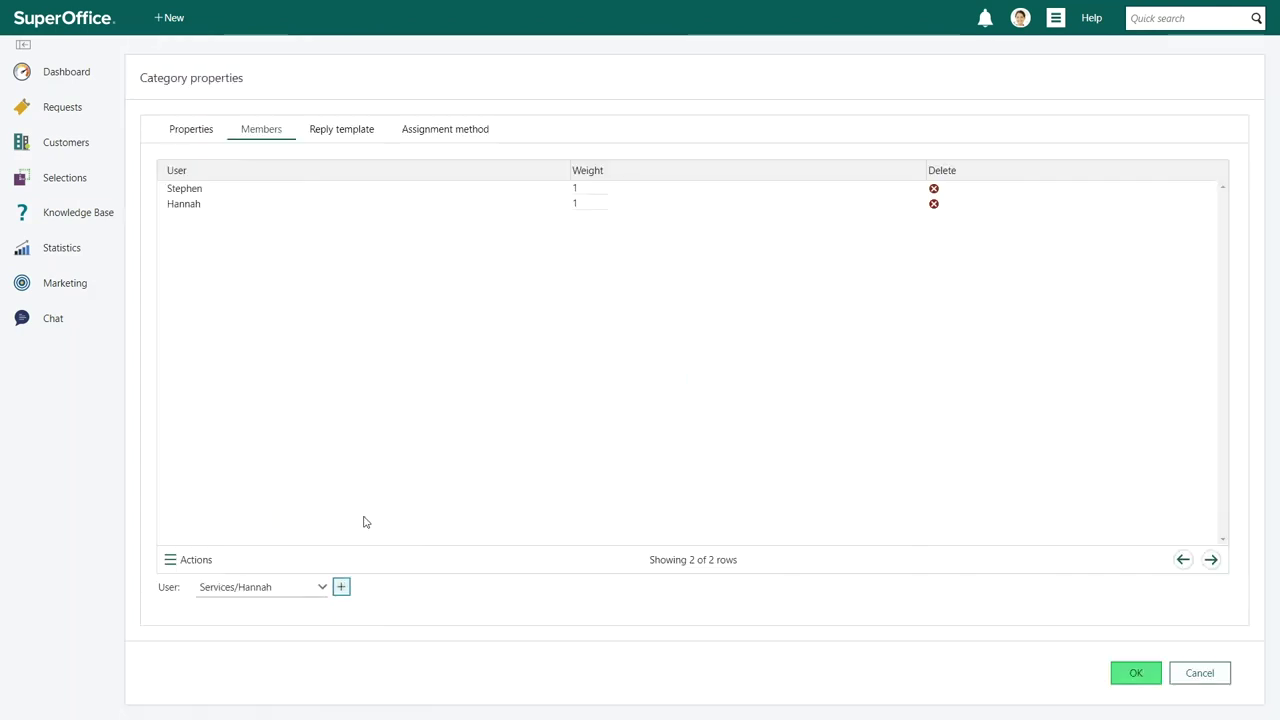
left_click(591, 189)
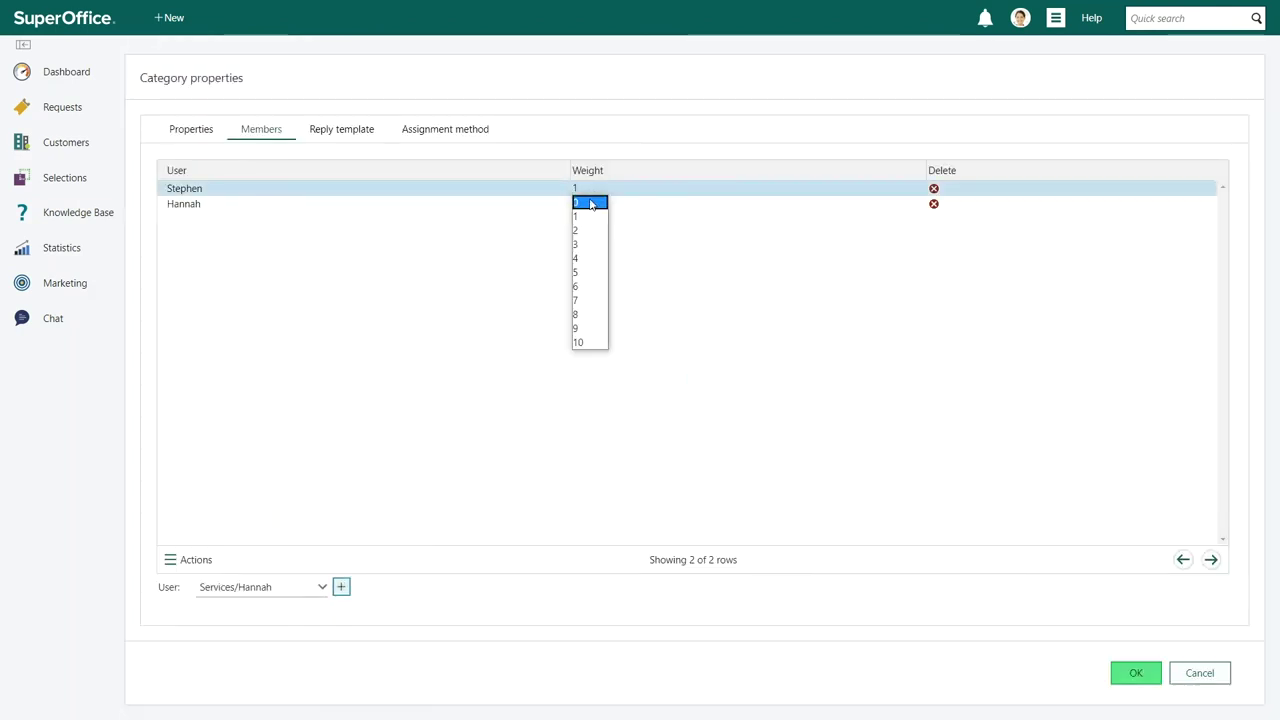
left_click(588, 272)
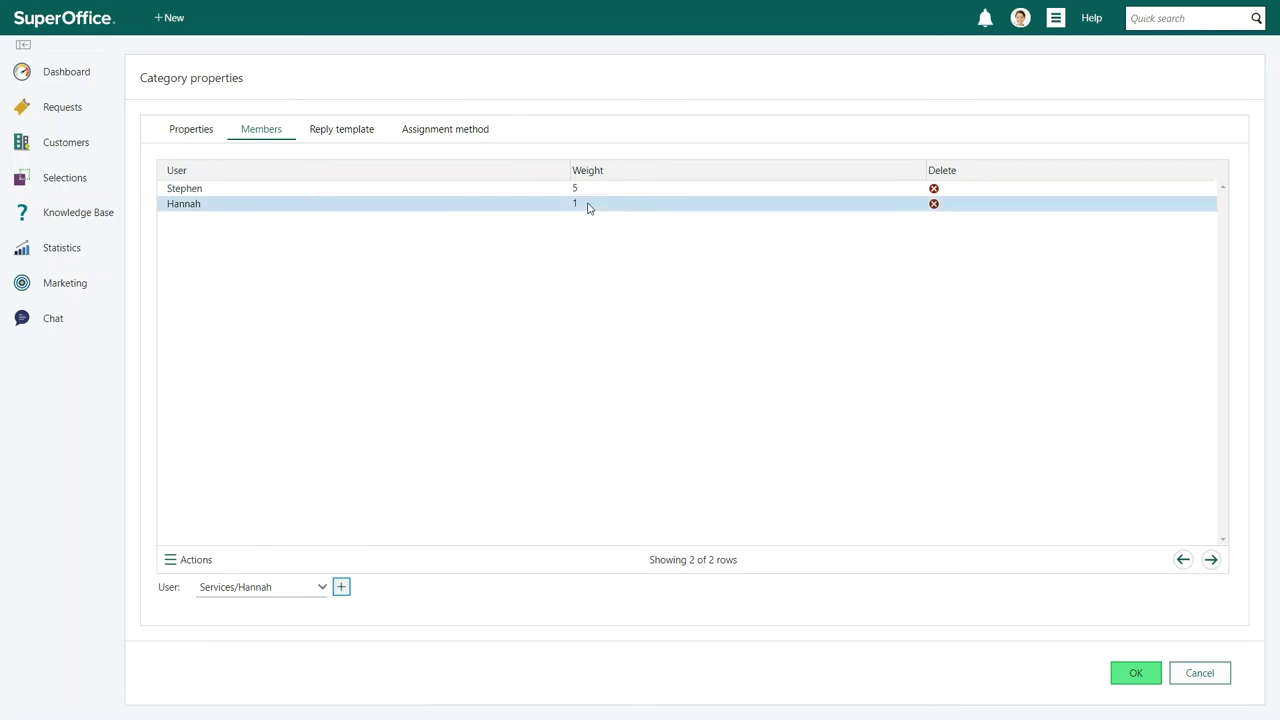
left_click(589, 204)
left_click(589, 260)
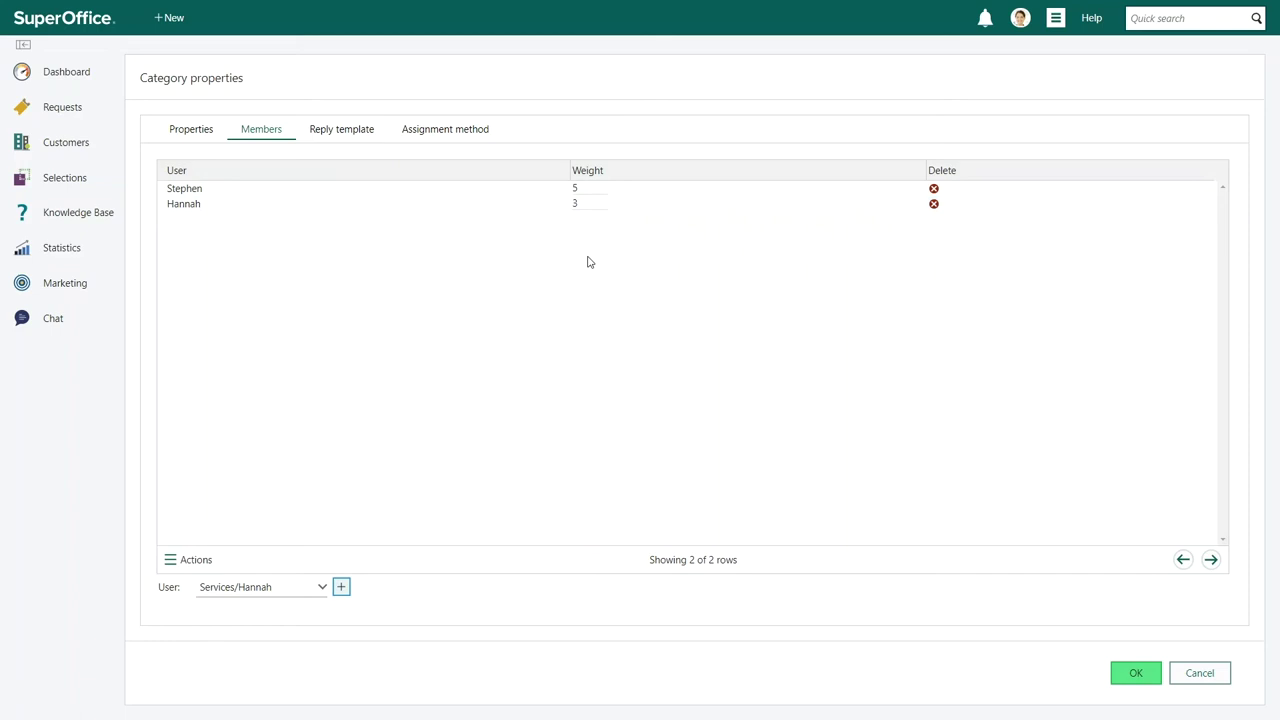
Step: Set the reply template to 'How to create and publish FAQs', applied to subcategories too
left_click(352, 137)
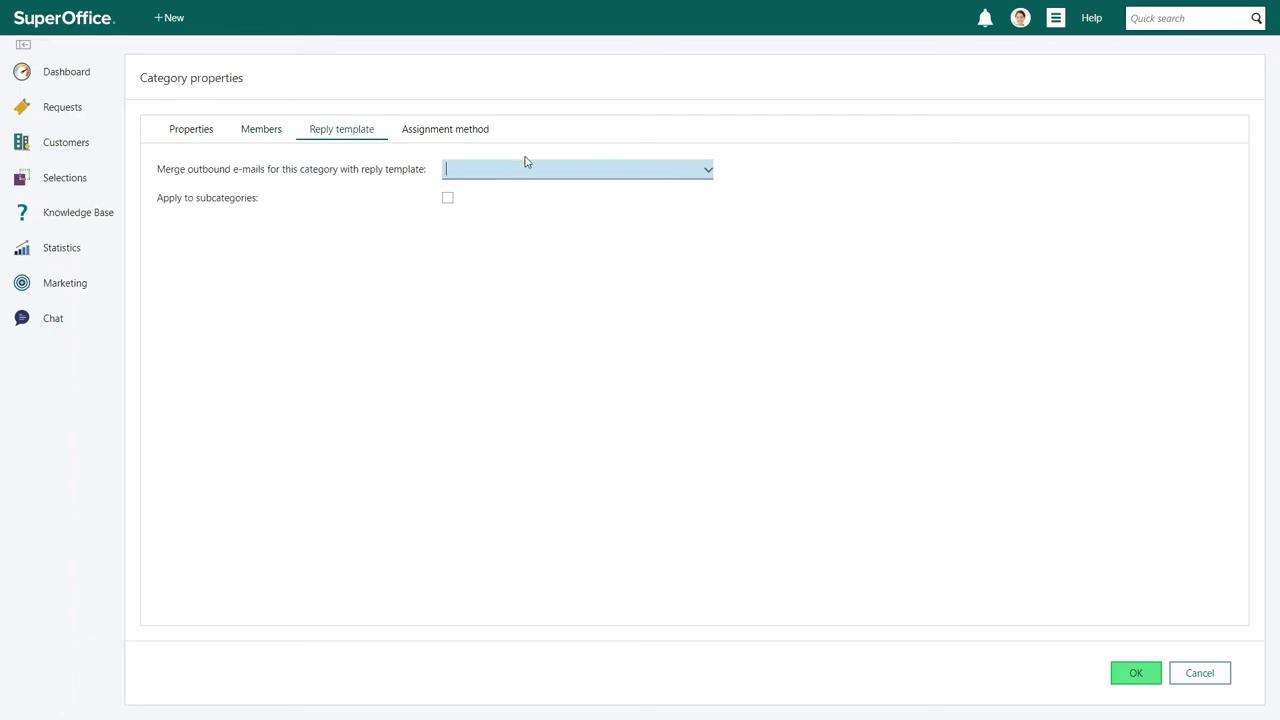
left_click(707, 171)
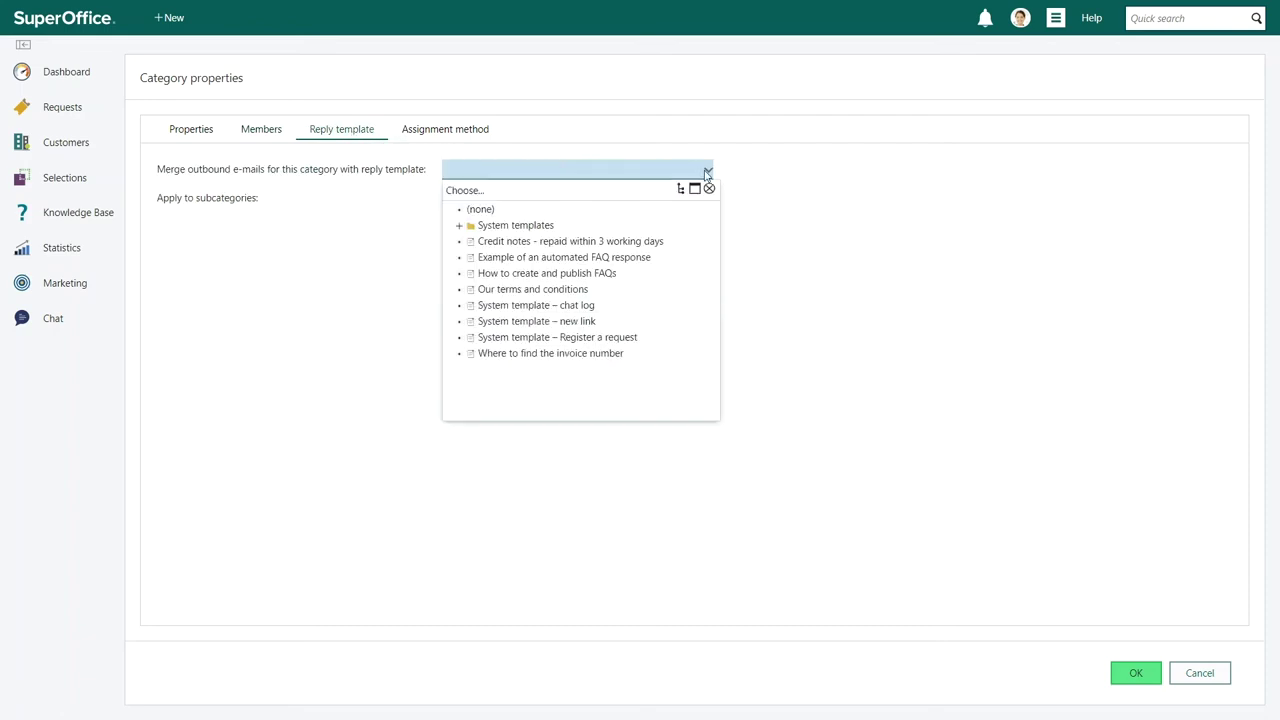
left_click(563, 274)
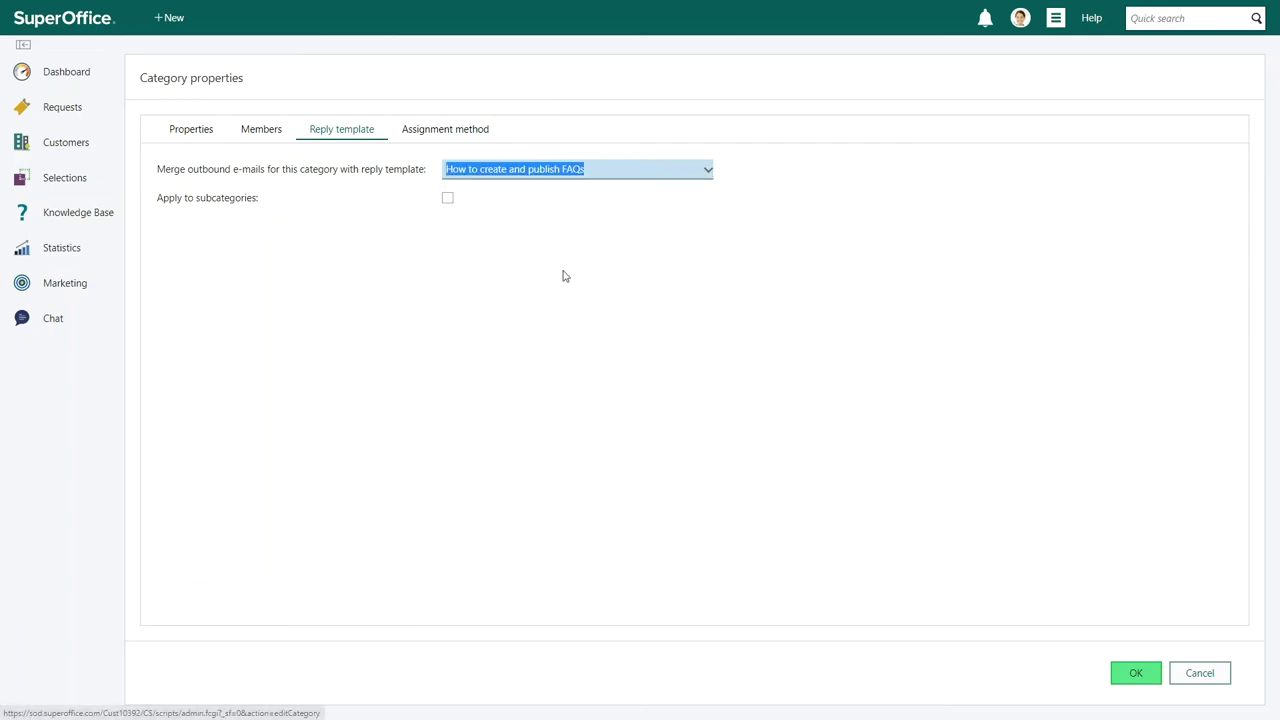
left_click(448, 199)
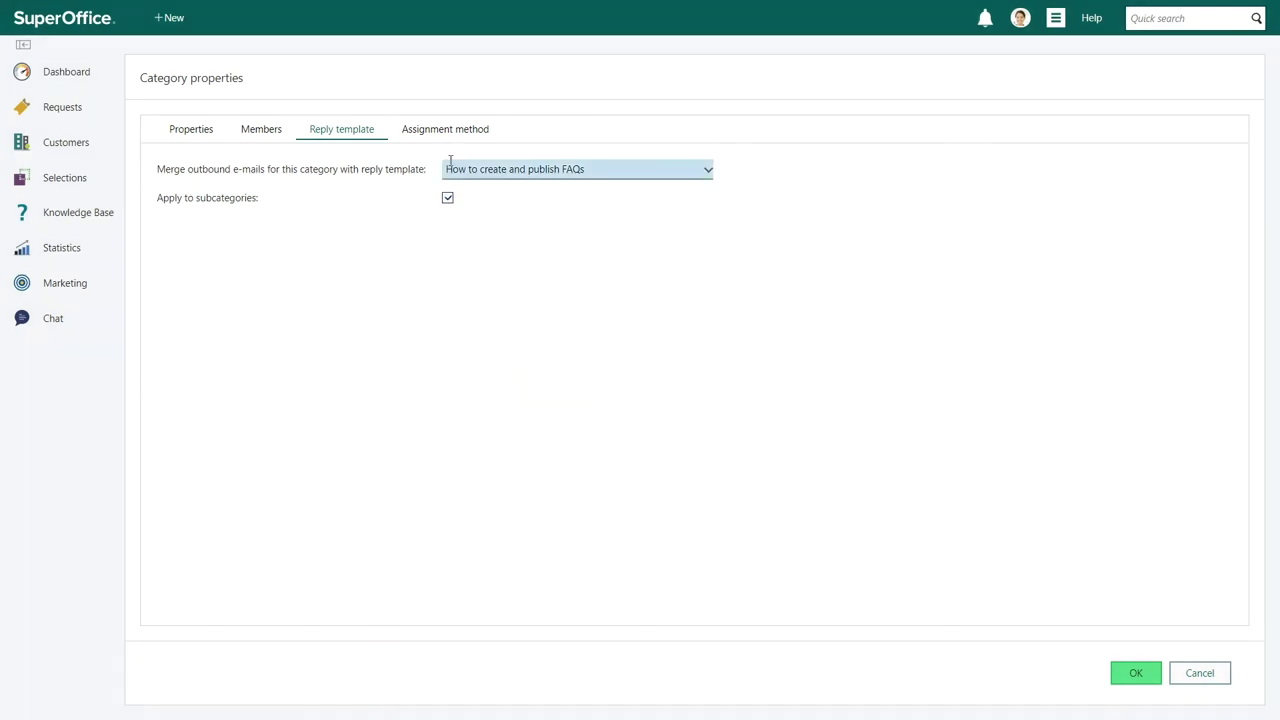
Step: Switch the Technical support category's assignment method to Weighted assignment
left_click(445, 130)
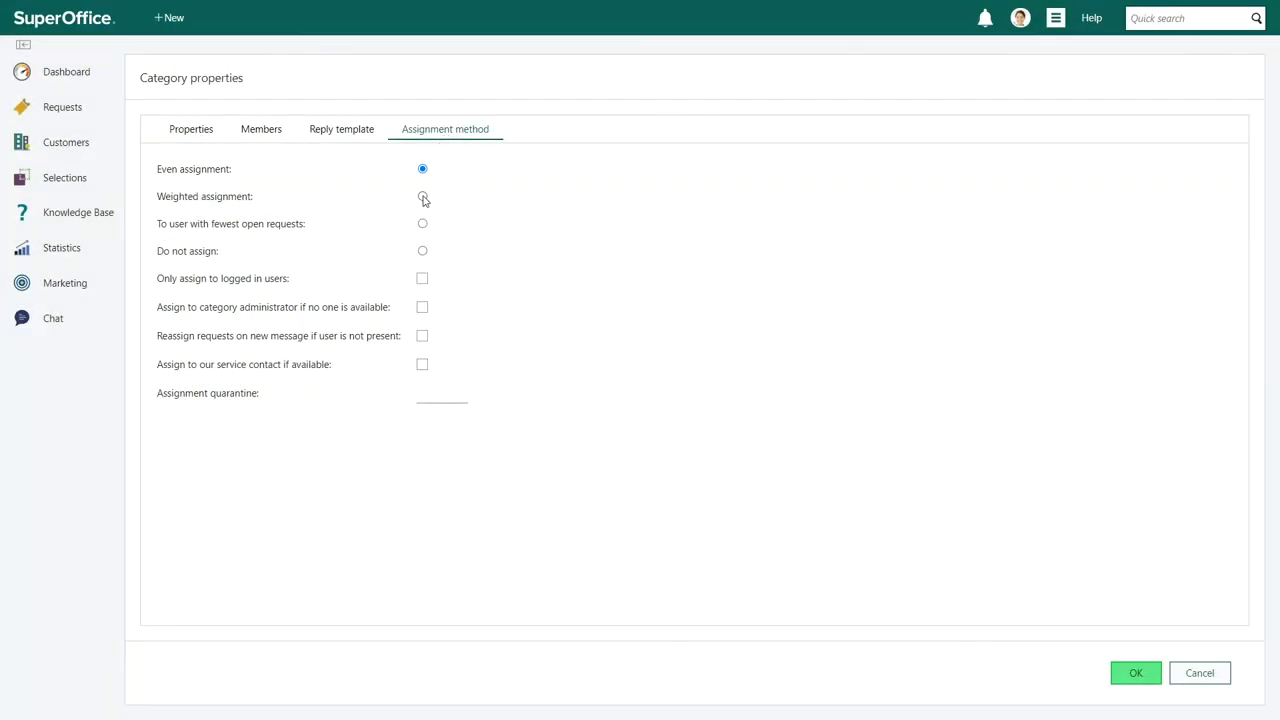
left_click(423, 197)
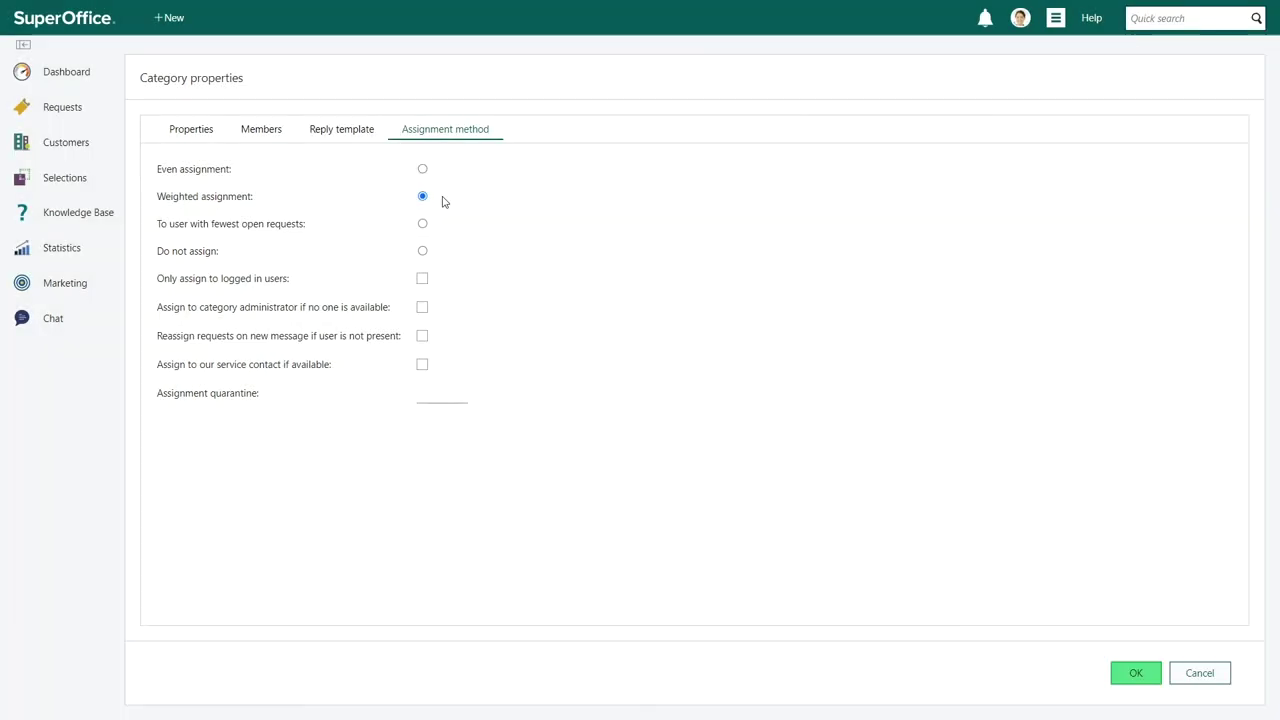
Step: Save the Technical support category with OK
left_click(1138, 678)
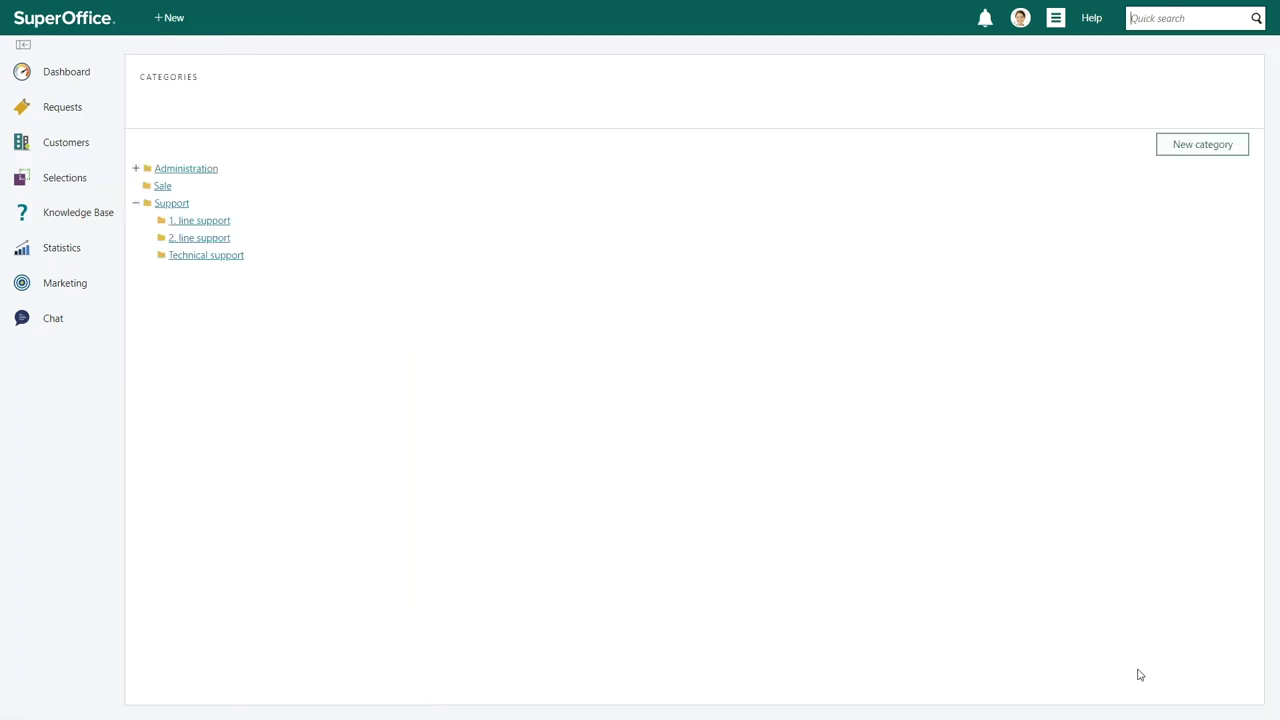